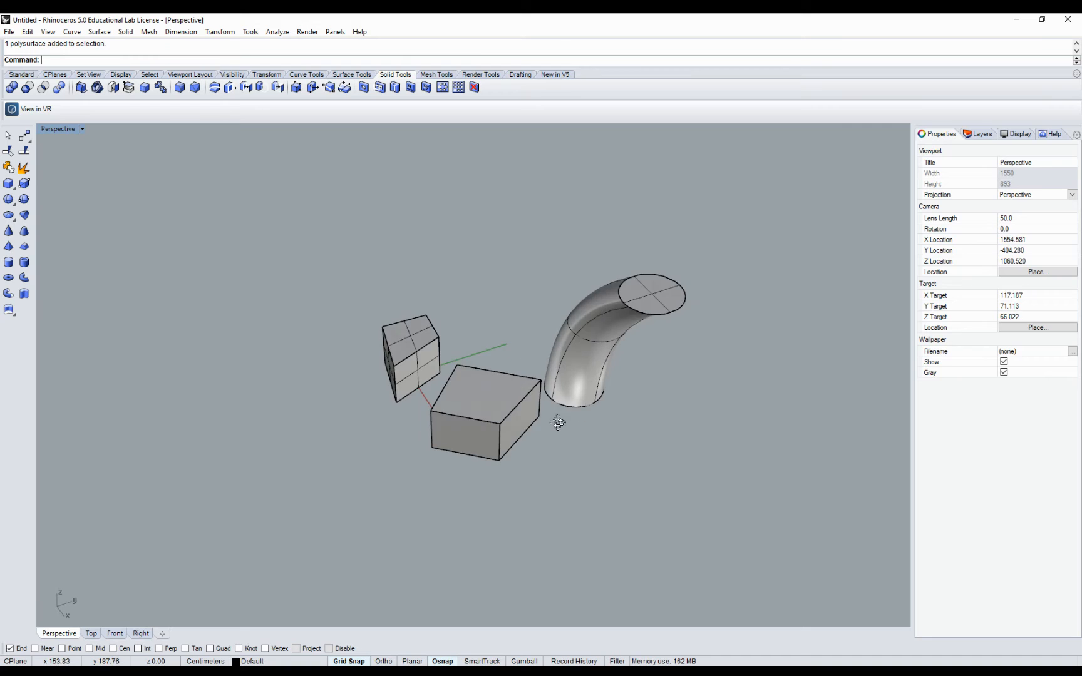
Step: Draw an open four-point zigzag polyline on the ground plane beyond the smaller box
click(22, 74)
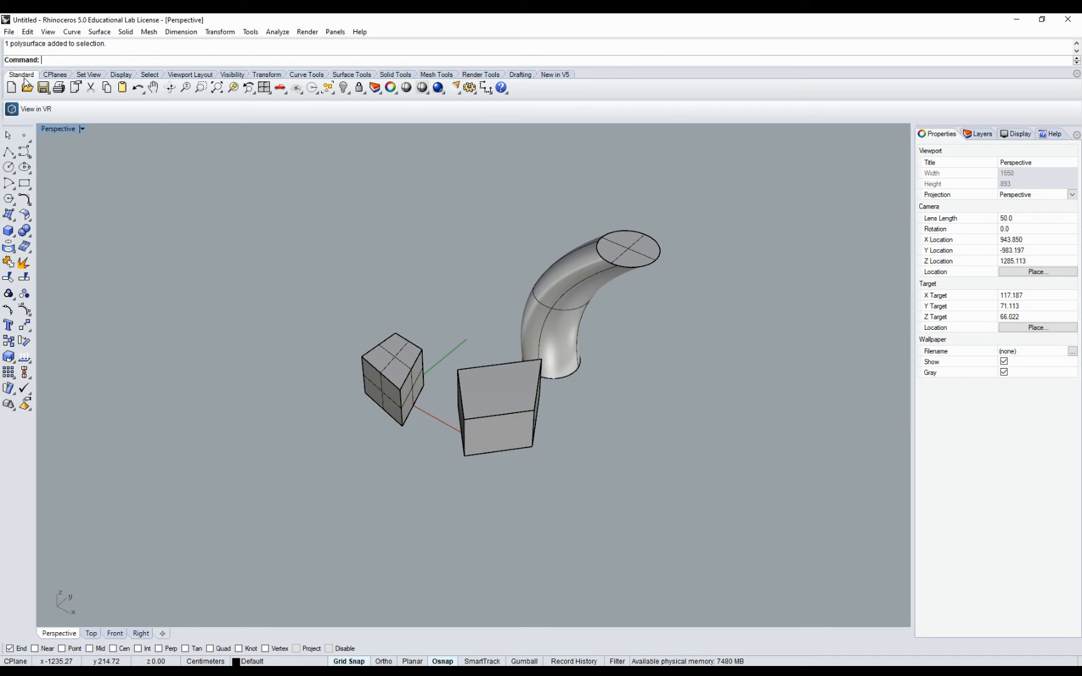
right_drag(485, 357, 435, 314)
click(13, 152)
click(244, 309)
click(296, 273)
click(335, 330)
click(382, 281)
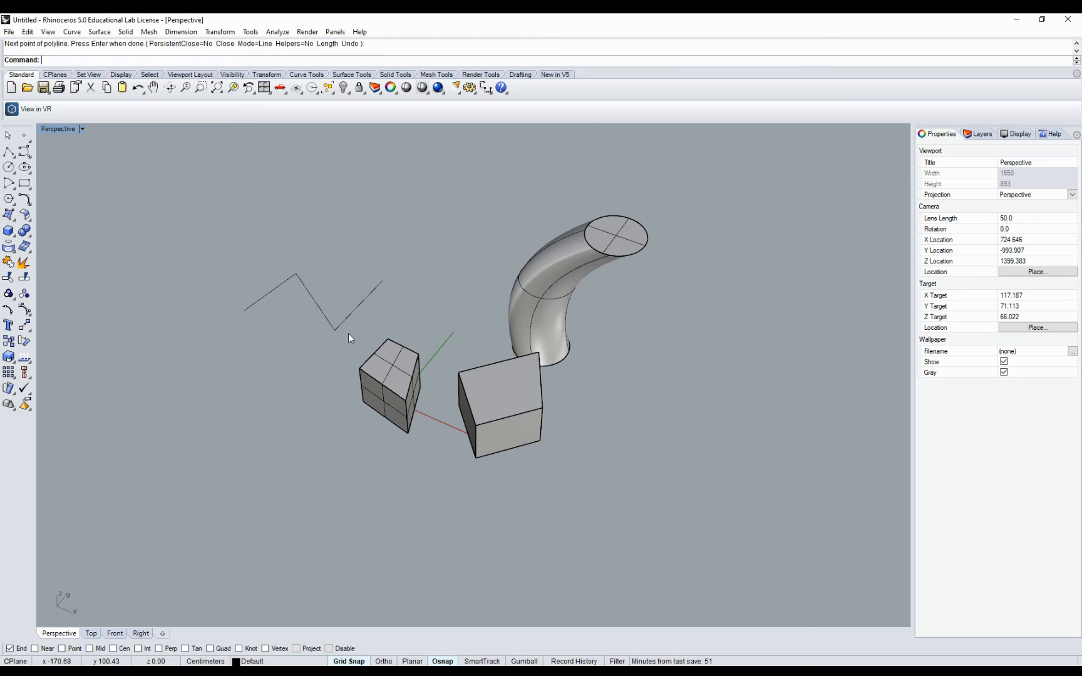
Step: Draw a smooth open S-shaped control point curve with four points beside the smaller box
click(23, 153)
click(203, 386)
click(298, 365)
click(331, 467)
click(408, 482)
key(Return)
Step: Explode the curved pipe into separate surfaces and select its curved wall to check its object type
right_drag(634, 254, 619, 295)
click(617, 292)
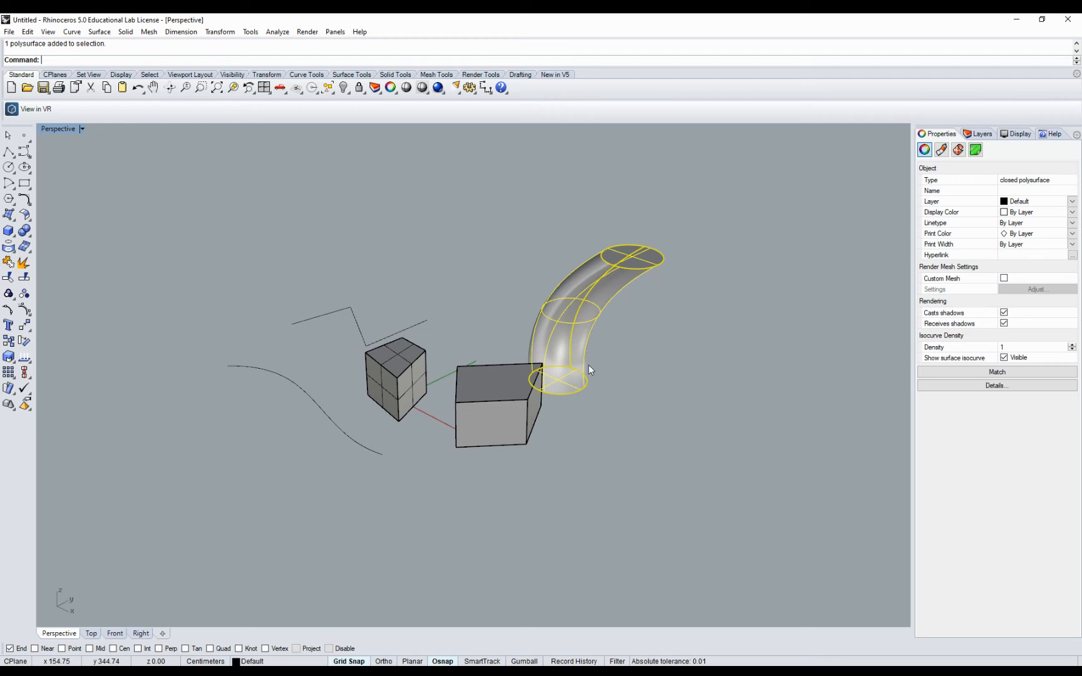
click(25, 264)
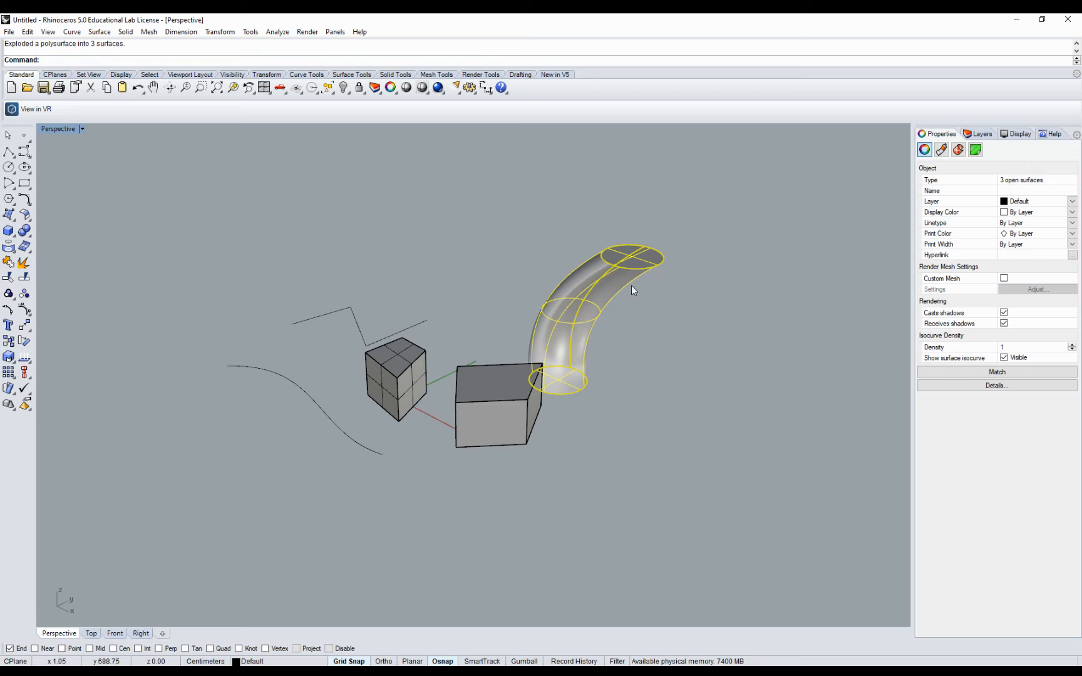
click(636, 270)
click(605, 314)
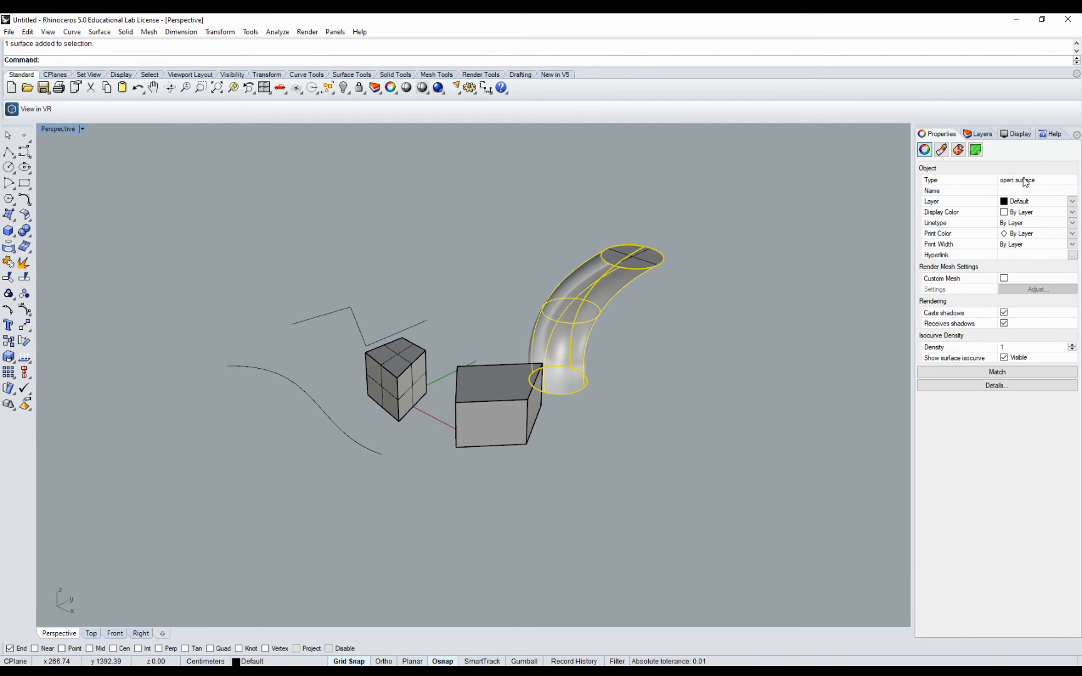
Step: Delete the flat circular cap surfaces at the ends of the exploded pipe
click(642, 259)
click(689, 254)
right_drag(688, 254, 576, 321)
scroll(654, 381, up, 3)
click(659, 426)
right_drag(659, 428, 549, 366)
click(549, 367)
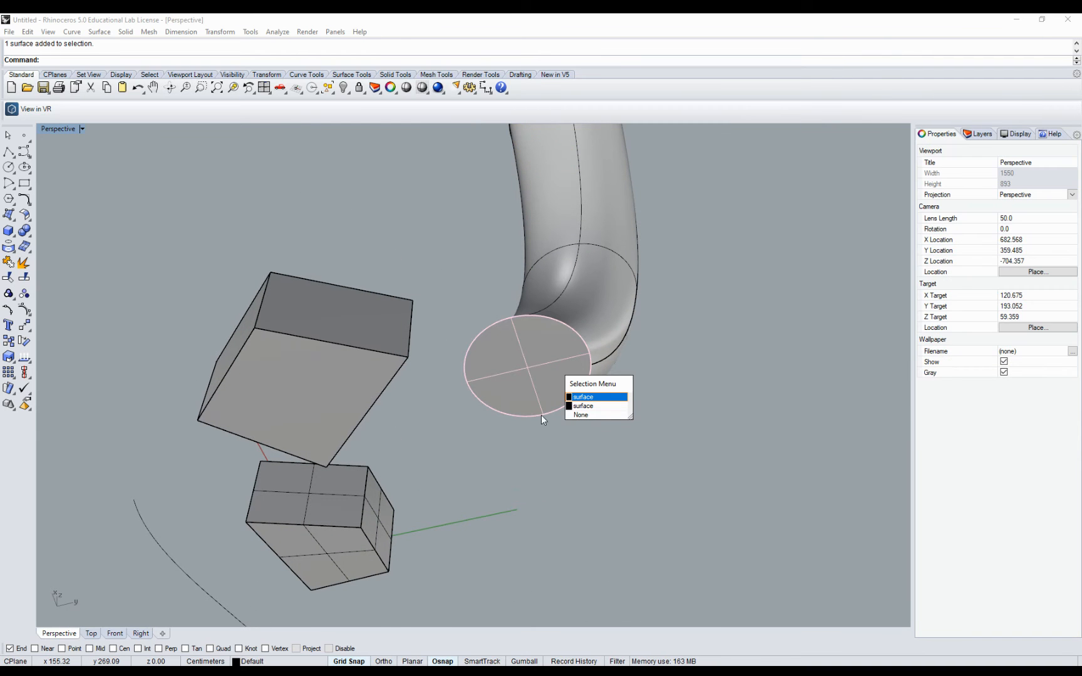
click(603, 397)
click(557, 378)
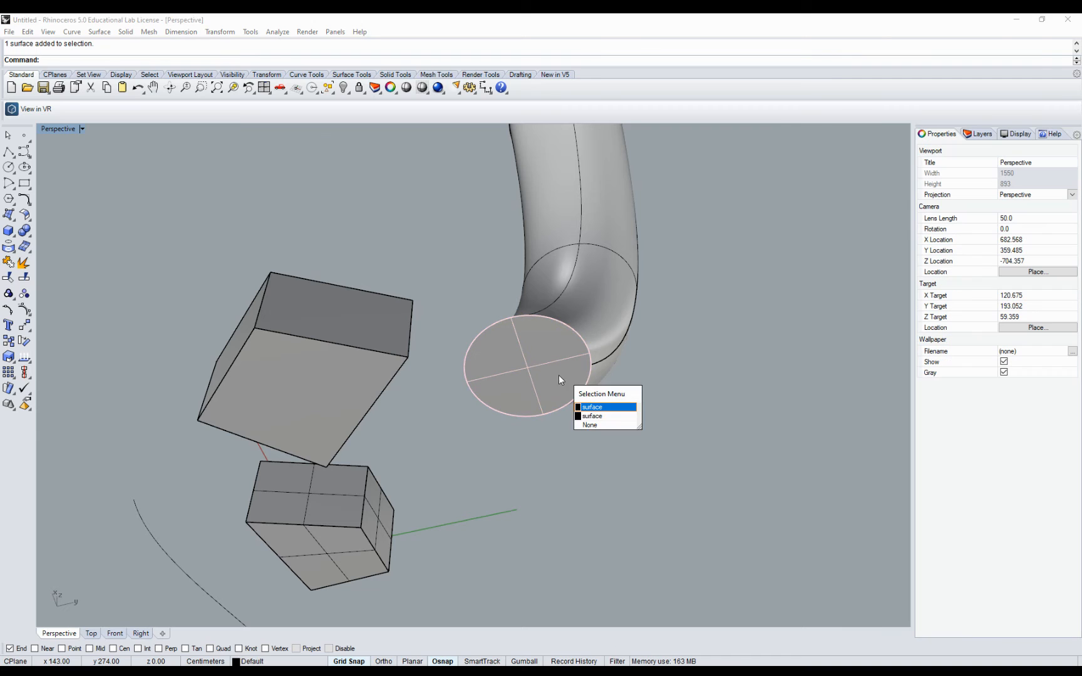
click(560, 365)
click(555, 368)
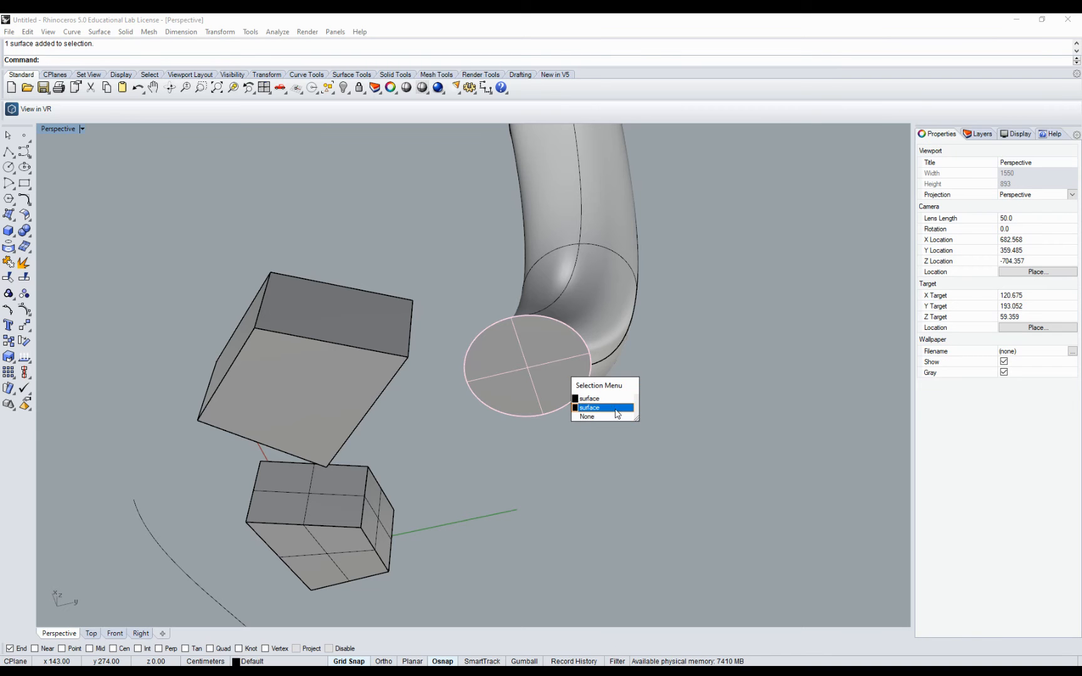
click(595, 399)
click(548, 377)
click(595, 417)
key(Delete)
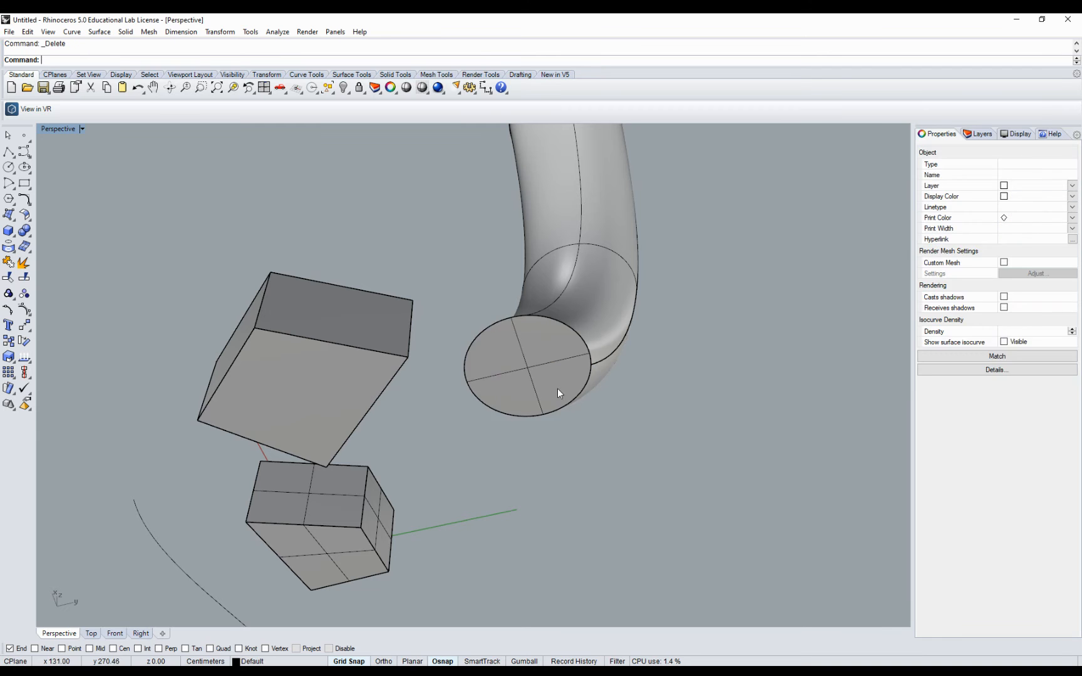
right_drag(575, 395, 620, 403)
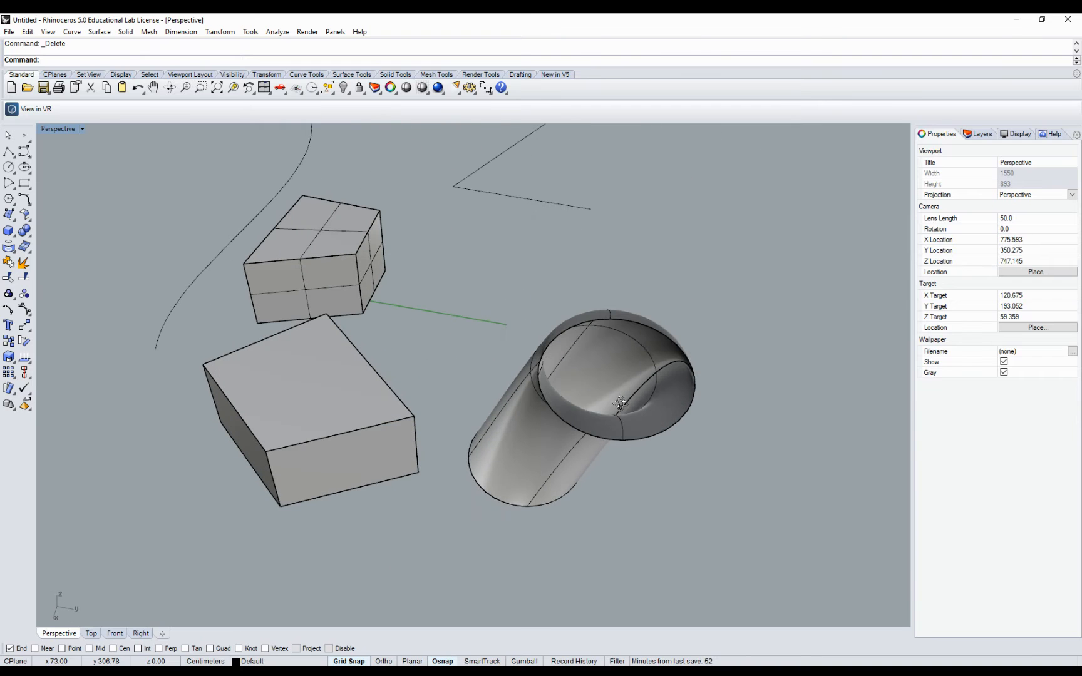
Step: Explode the larger box into individual surfaces and select one side face to check it
click(313, 411)
right_drag(313, 410, 407, 438)
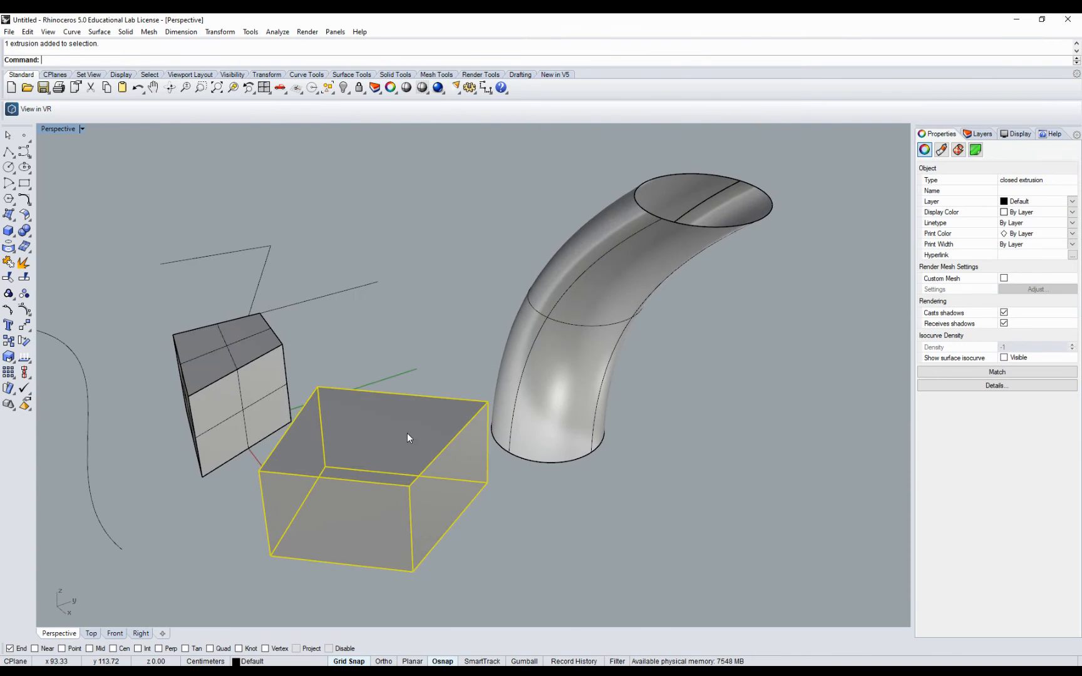
click(22, 264)
click(462, 308)
right_drag(384, 439, 464, 348)
click(410, 435)
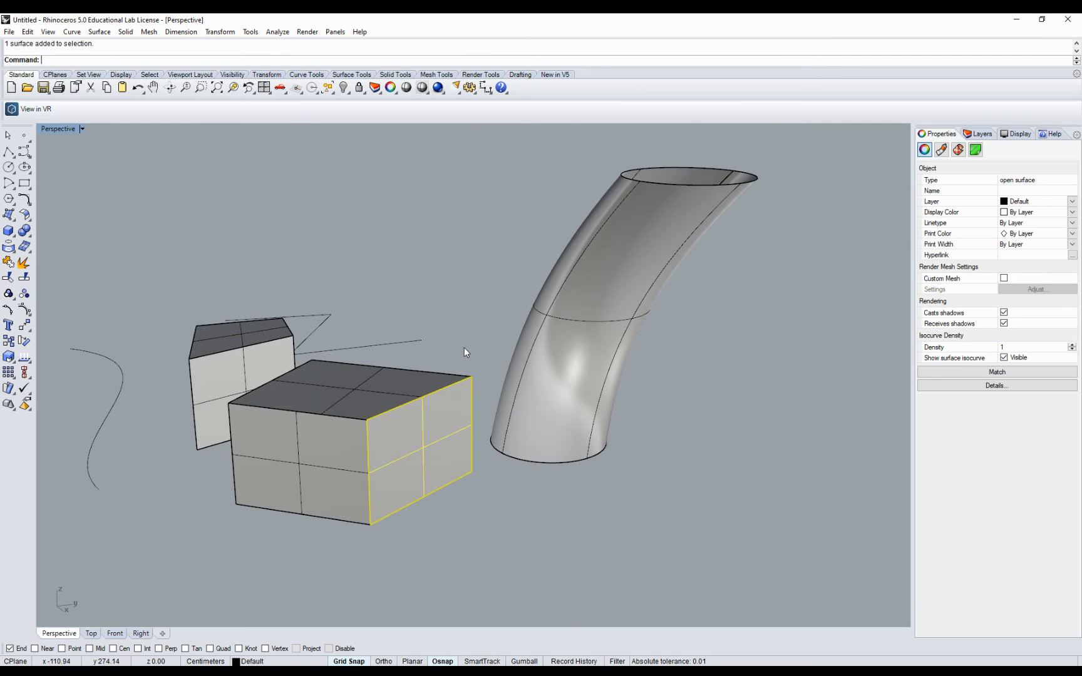
right_drag(307, 465, 454, 434)
scroll(670, 488, down, 5)
right_drag(479, 512, 342, 532)
click(338, 534)
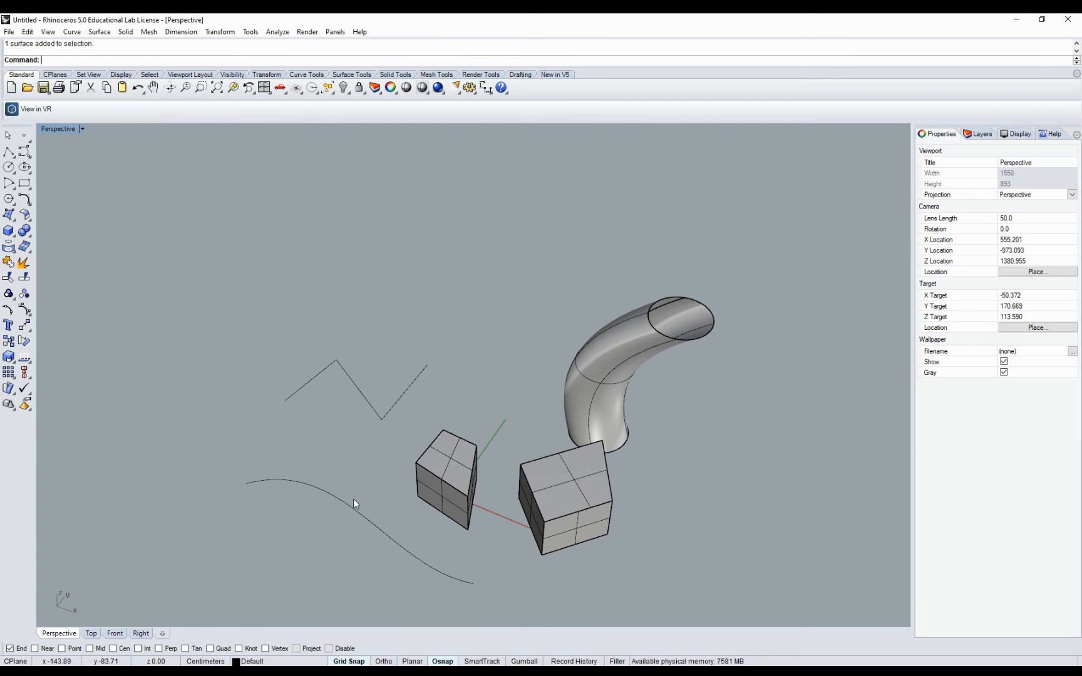
Step: Explode the zigzag polyline into line segments and select the segments one by one
click(400, 399)
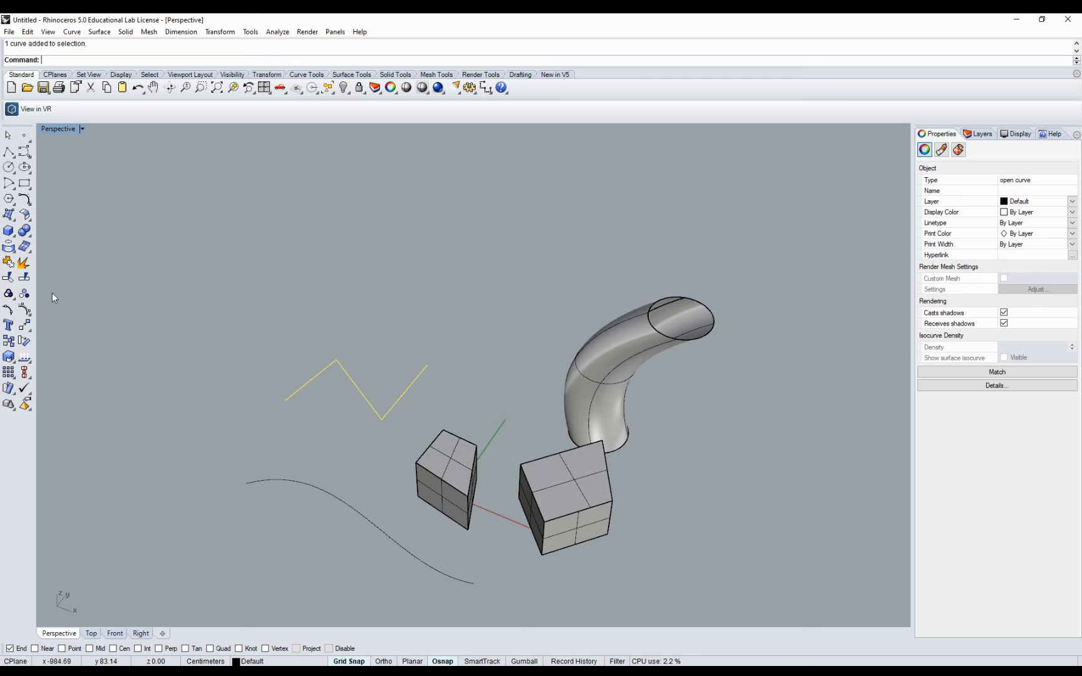
click(23, 263)
click(403, 354)
click(364, 393)
click(313, 377)
Step: Try to explode the smooth S-shaped curve and select it to check its type
right_drag(366, 501, 373, 456)
click(351, 496)
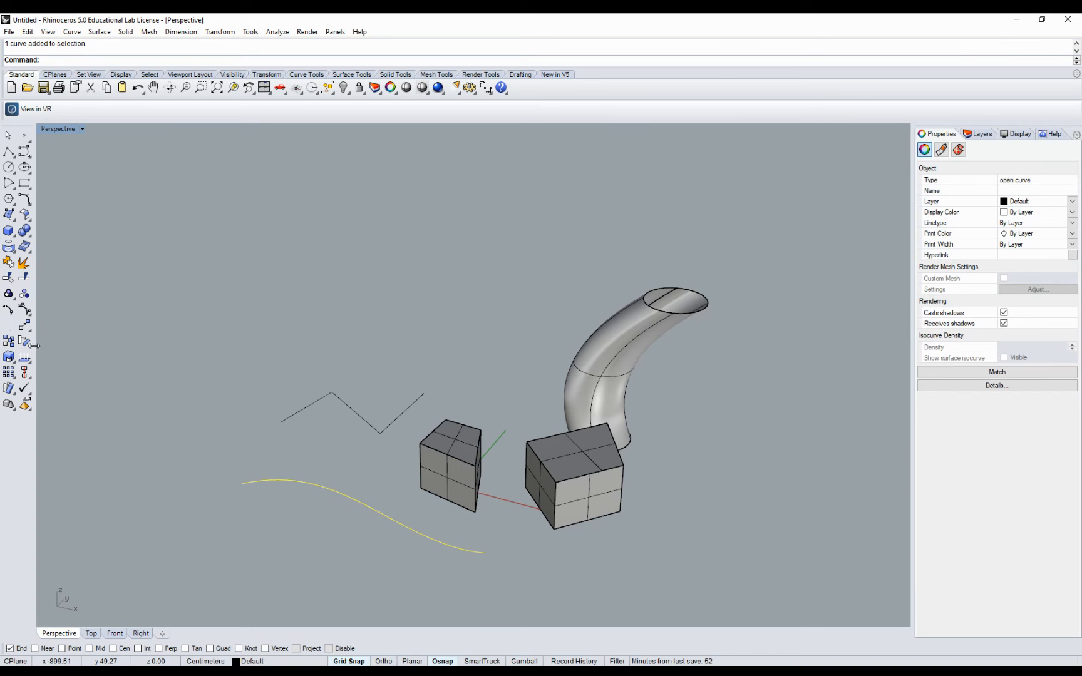
click(23, 263)
click(363, 502)
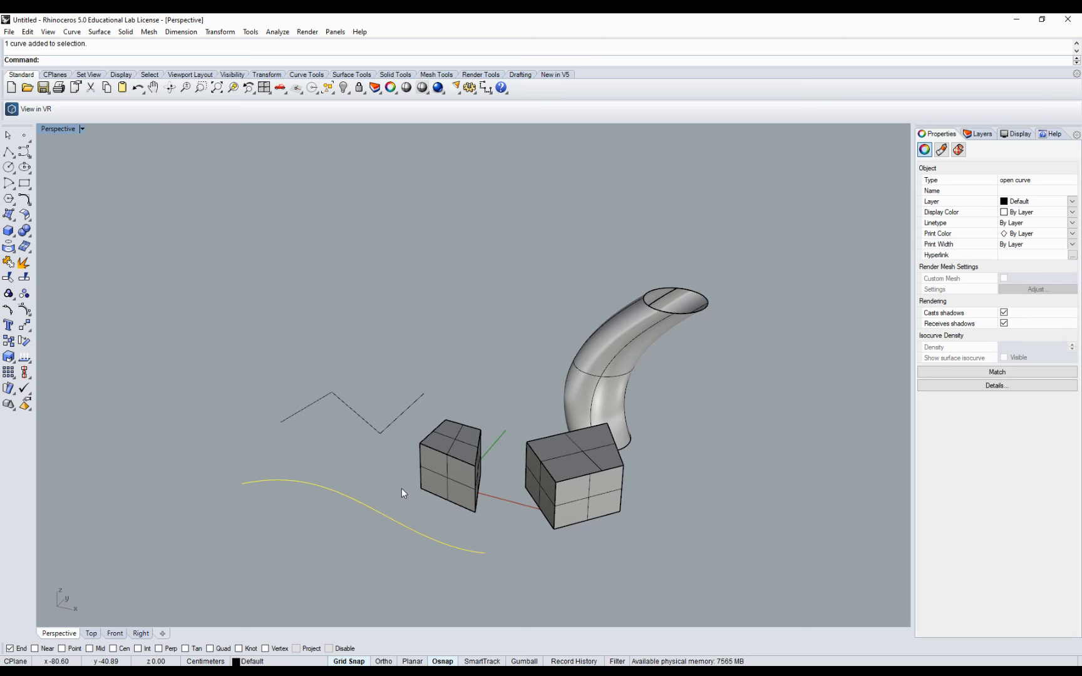
right_drag(527, 367, 417, 374)
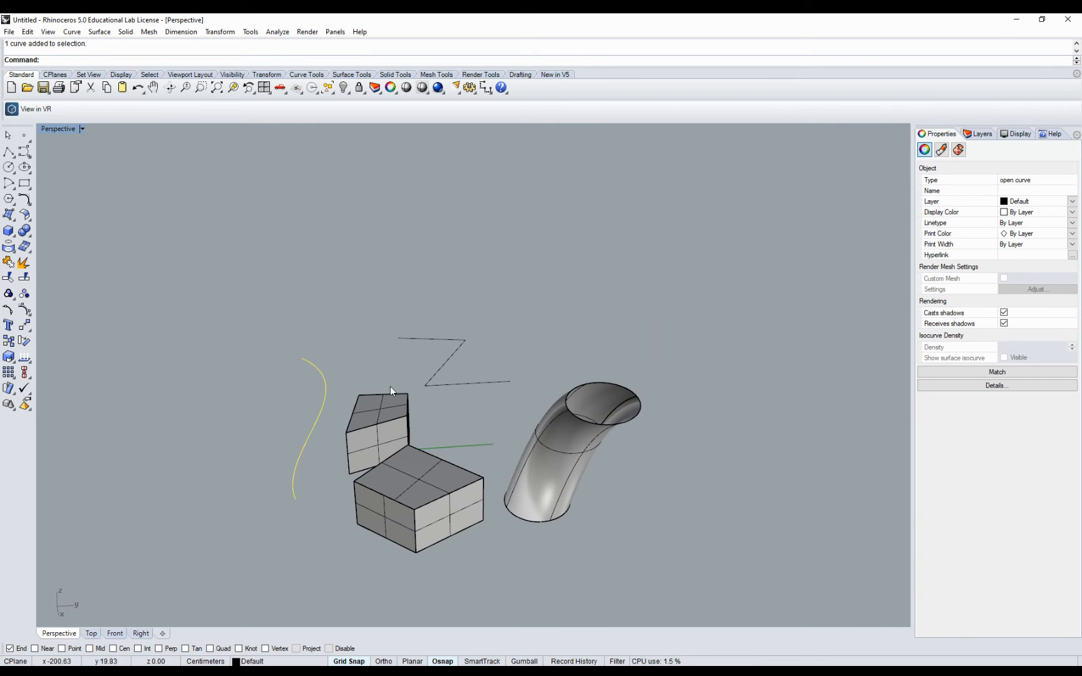
right_drag(315, 413, 390, 469)
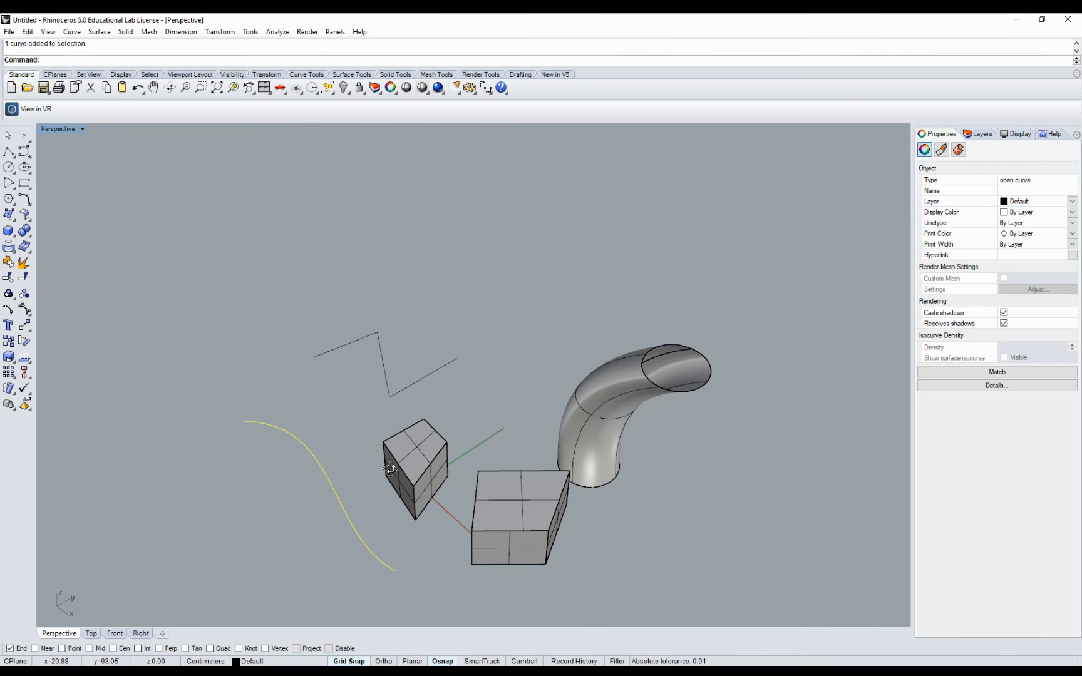
click(336, 416)
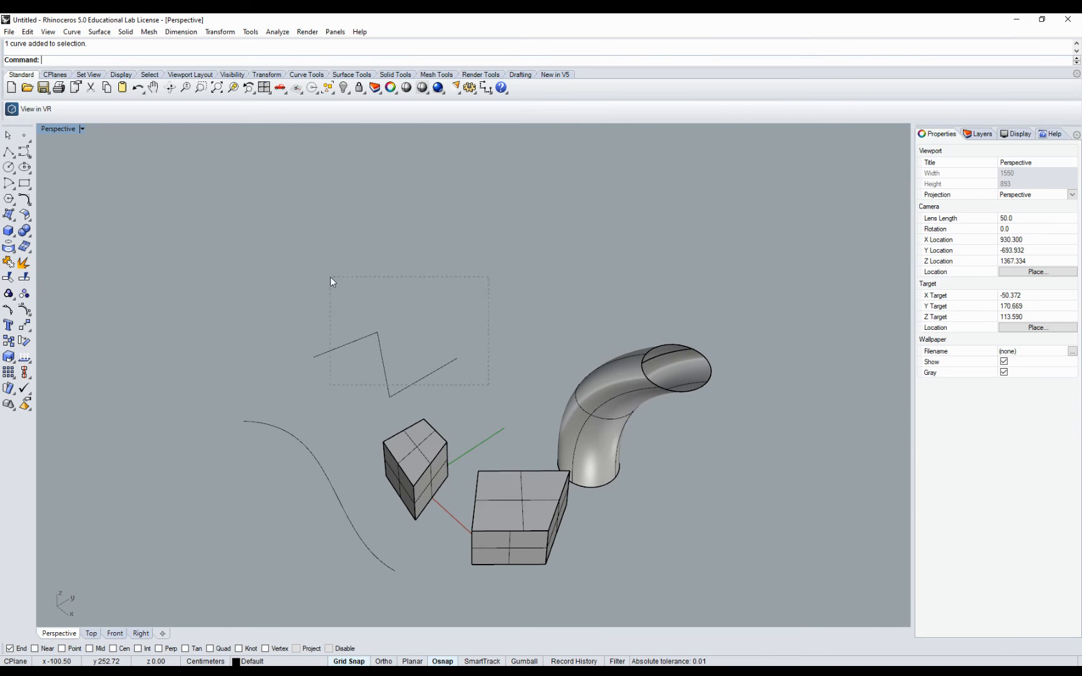
Step: Join the three zigzag line segments into one polyline and select it to check the result
drag(332, 276, 331, 276)
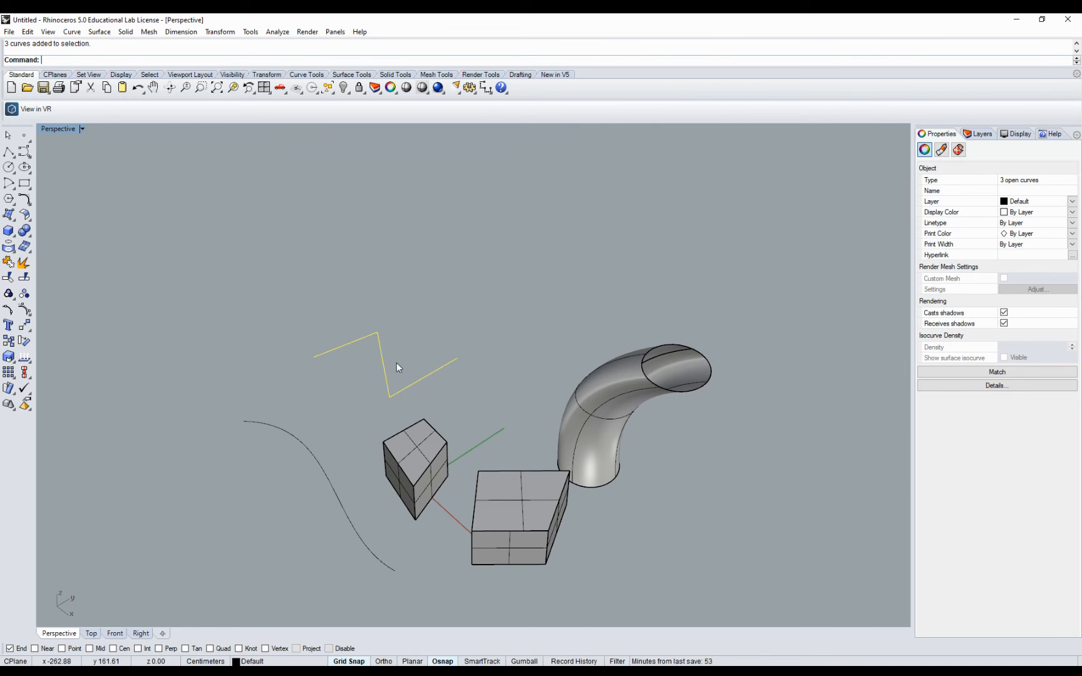
click(10, 267)
click(457, 407)
click(381, 359)
click(414, 341)
click(382, 370)
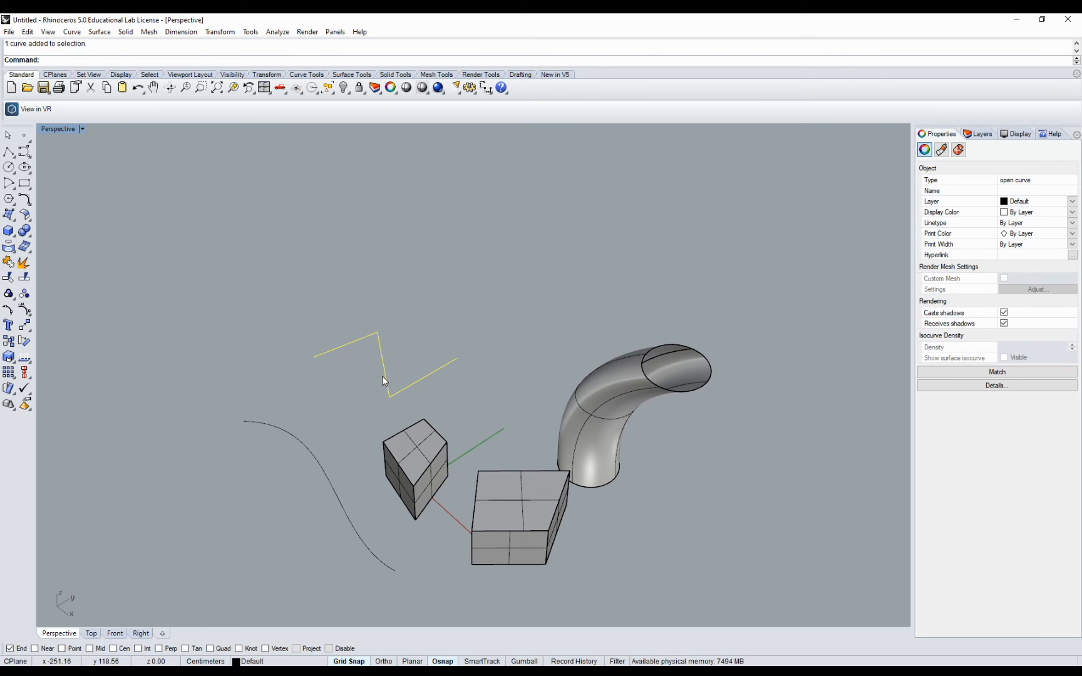
right_drag(345, 389, 529, 414)
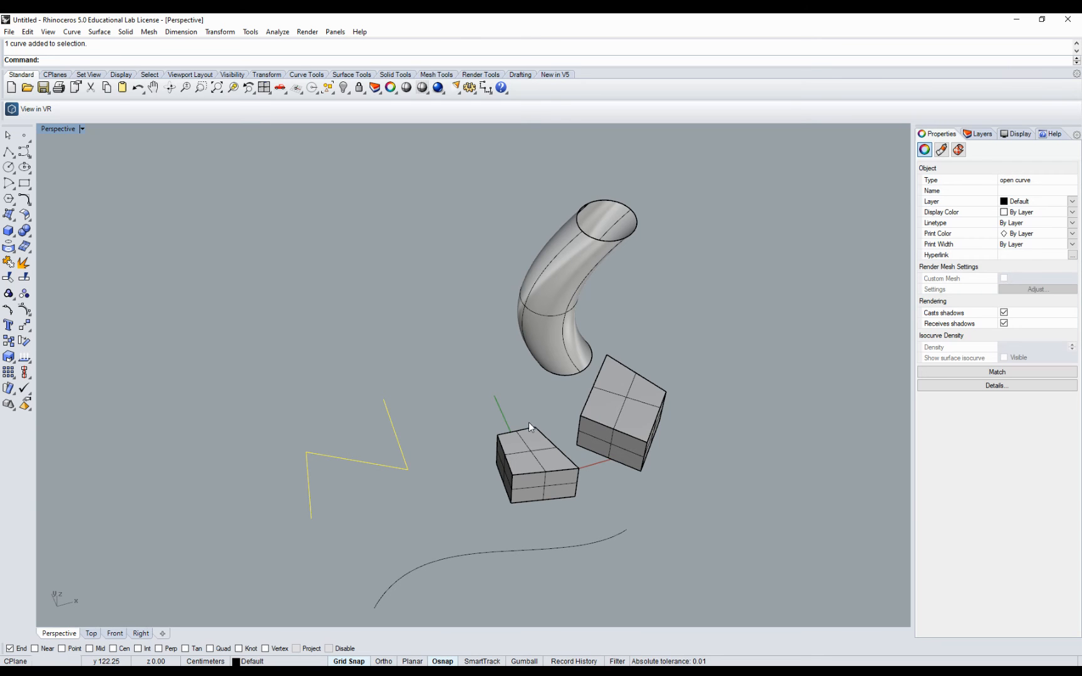
Step: Move the open pipe away from the boxes and delete the pieces left at its old position
right_drag(521, 418, 431, 415)
click(536, 474)
right_drag(536, 474, 535, 509)
scroll(535, 510, down, 5)
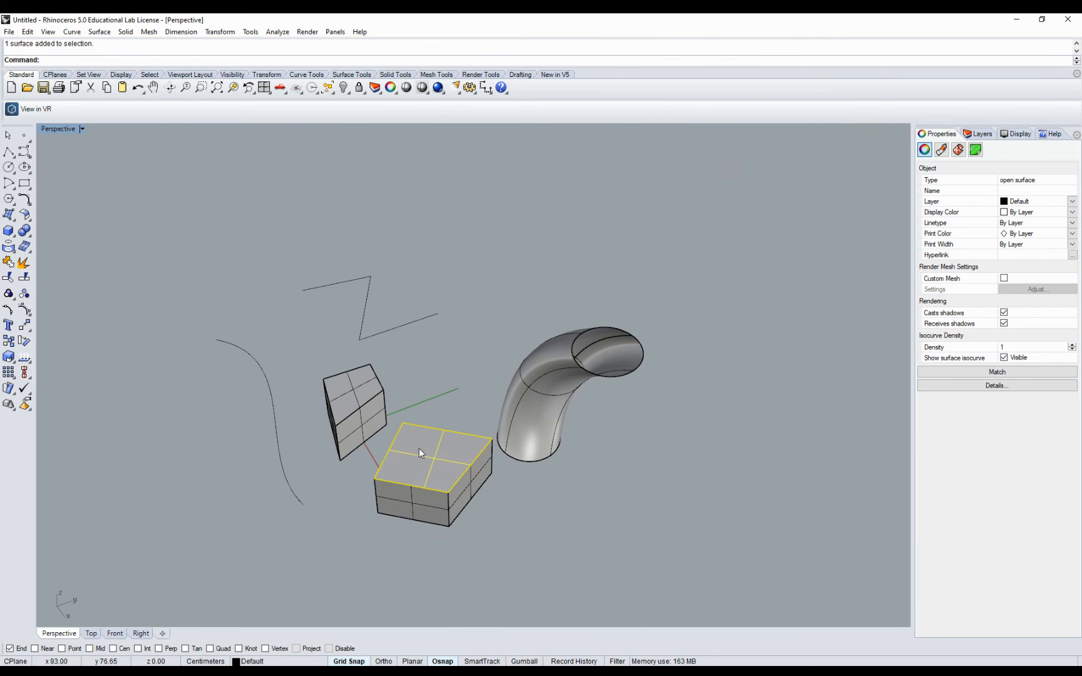
right_drag(400, 407, 431, 395)
click(570, 420)
drag(567, 419, 804, 341)
drag(623, 502, 569, 360)
key(Delete)
drag(621, 474, 546, 356)
key(Delete)
right_drag(431, 424, 242, 386)
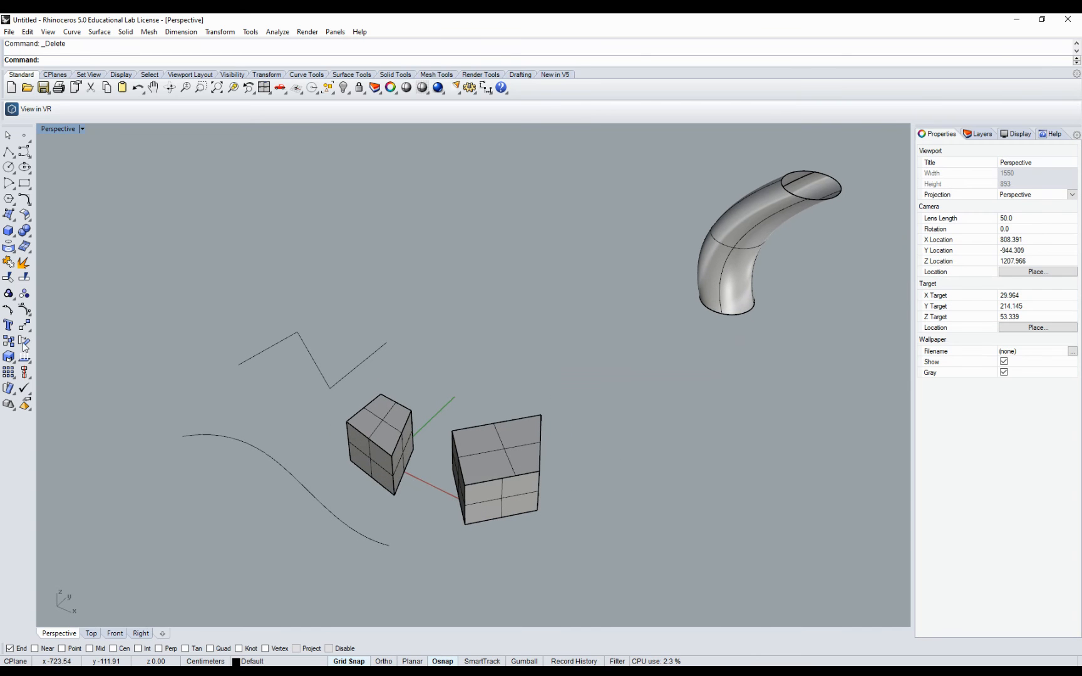
Step: Join the six surfaces of the larger box into one polysurface and select it to check its type
click(10, 264)
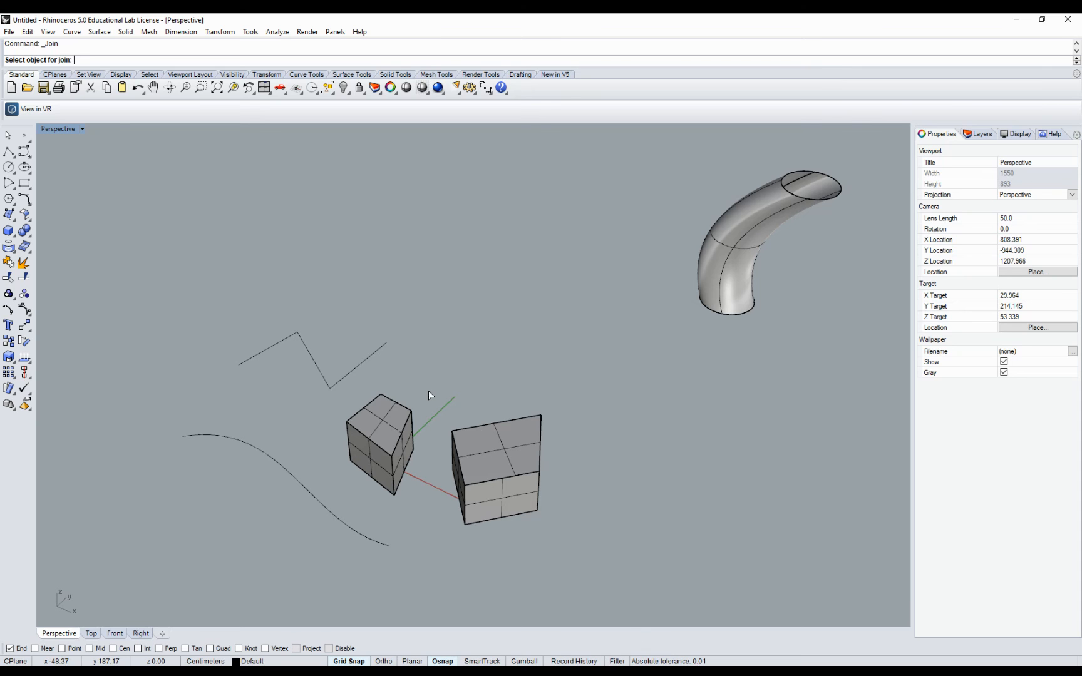
key(Escape)
drag(438, 393, 595, 566)
click(519, 481)
click(532, 432)
drag(437, 385, 594, 558)
click(11, 259)
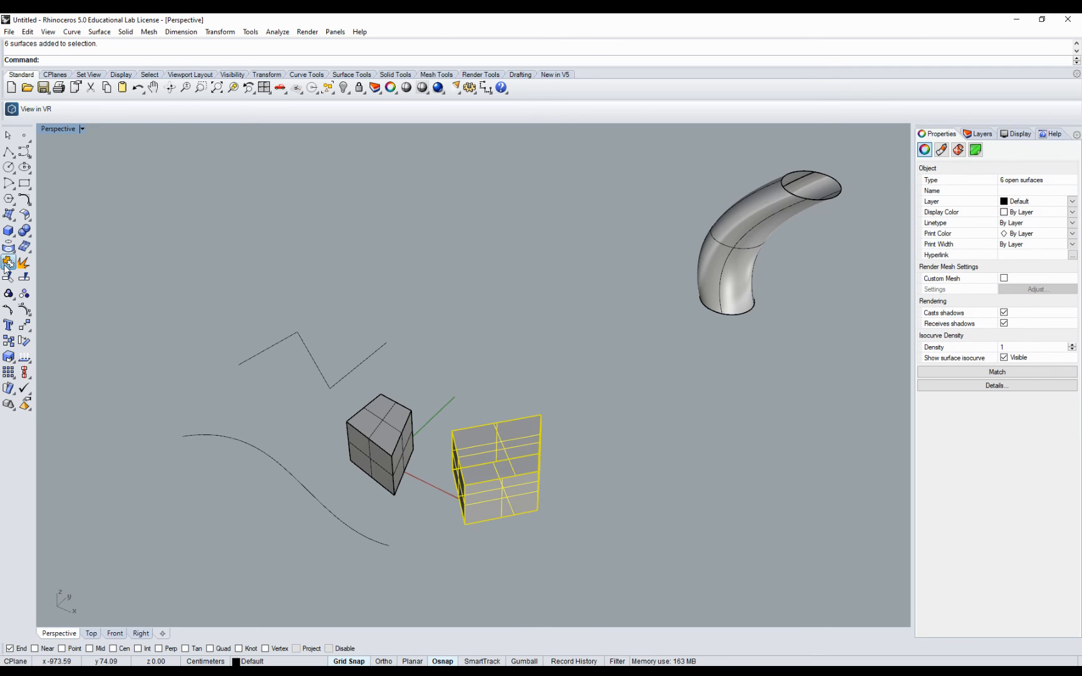
key(Escape)
click(503, 459)
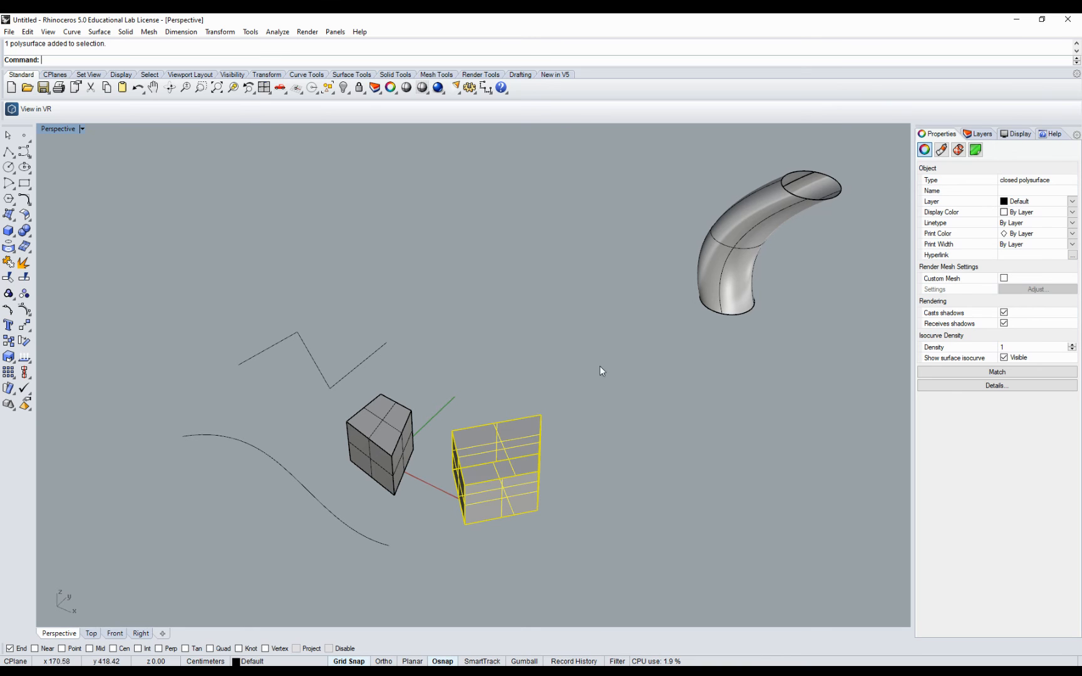
Step: Select the two boxes in turn and examine their object type and shape from several angles
click(476, 402)
click(374, 428)
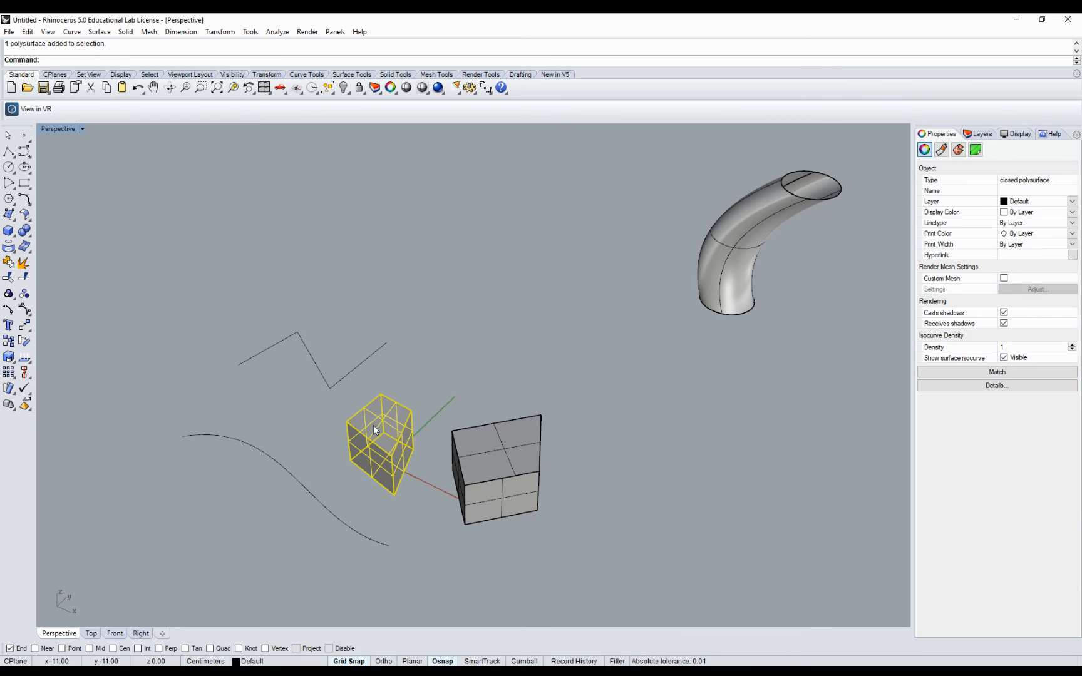
click(434, 386)
click(467, 451)
click(400, 449)
right_drag(392, 438, 426, 446)
scroll(408, 438, up, 6)
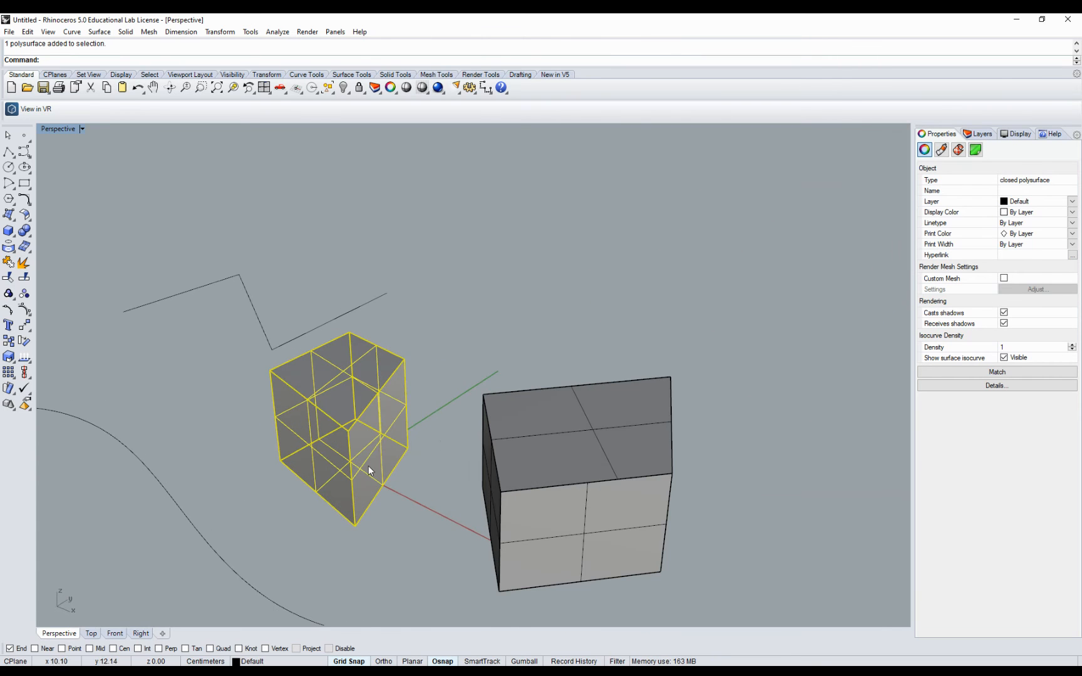
right_drag(604, 493, 437, 451)
scroll(612, 364, down, 5)
click(490, 350)
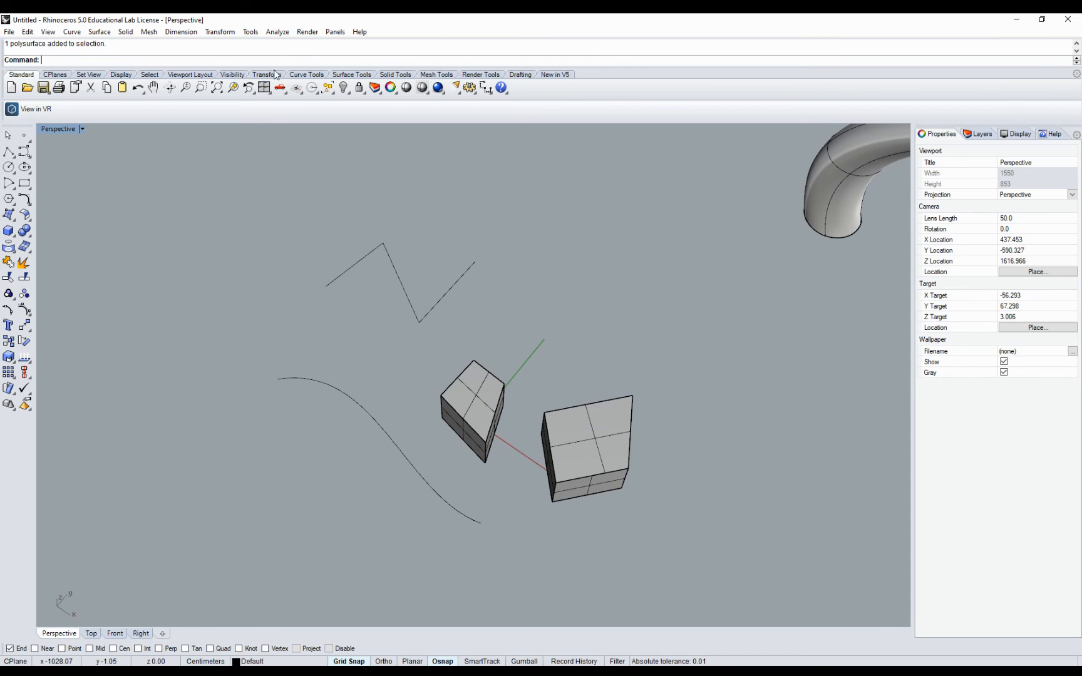
Step: Move the smaller box so it overlaps the larger box, and delete the leftover copy
click(397, 76)
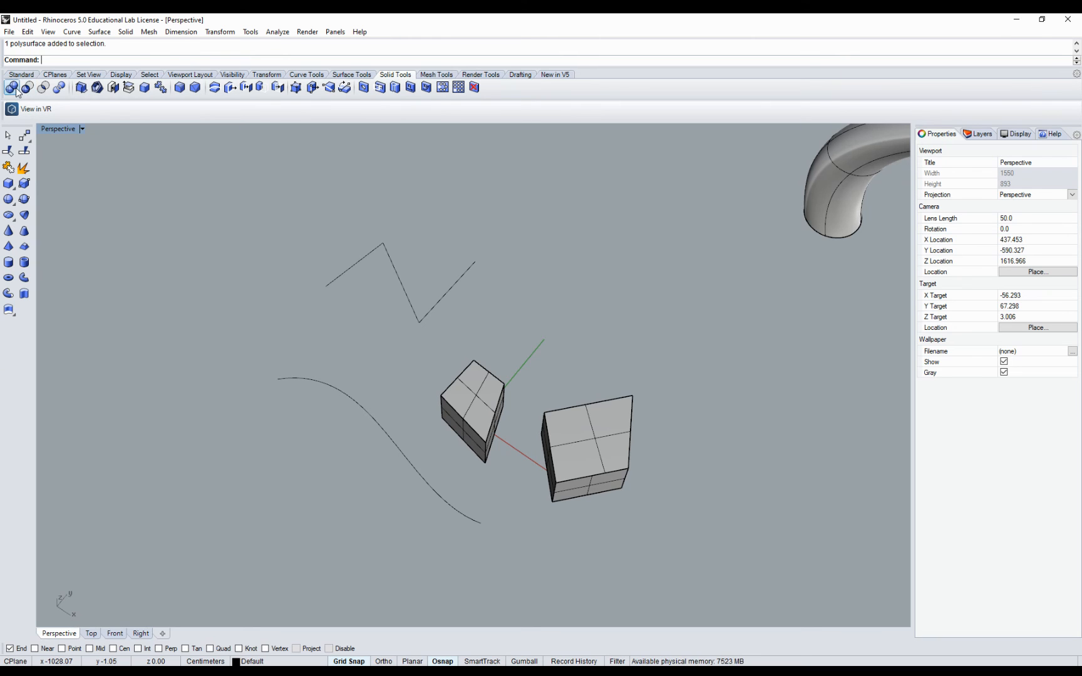
click(477, 413)
drag(483, 417, 562, 455)
right_drag(562, 455, 606, 431)
click(526, 392)
key(Delete)
Step: Subtract the smaller box from the larger box with Boolean Difference, deleting the input
scroll(573, 333, up, 3)
click(662, 323)
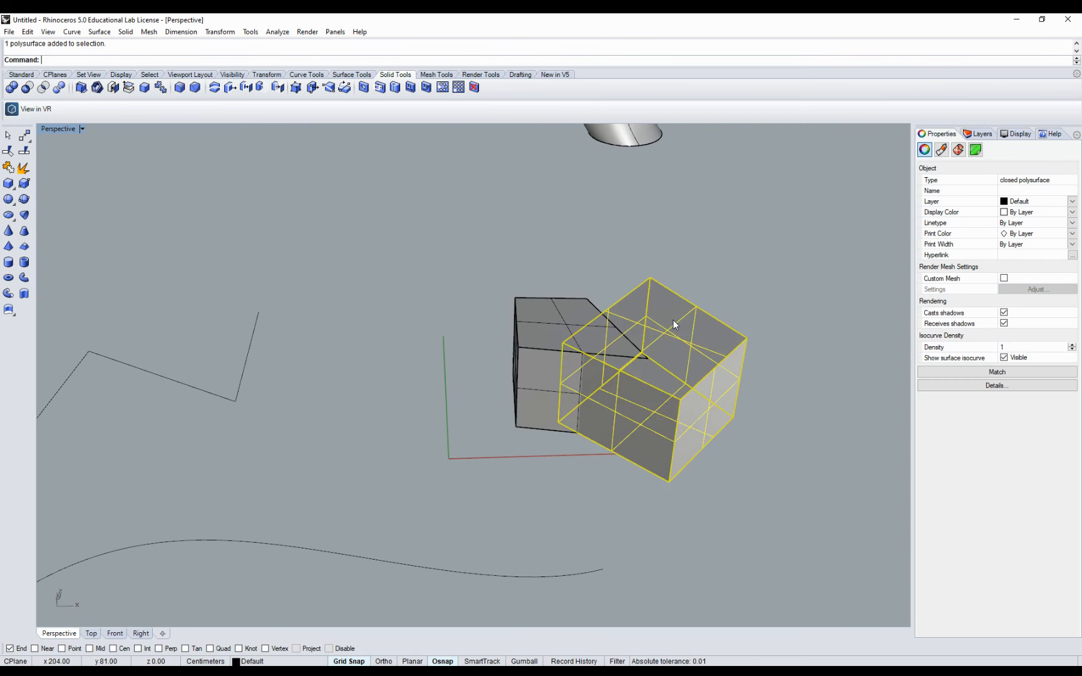
drag(673, 321, 650, 314)
click(75, 168)
click(27, 87)
click(665, 333)
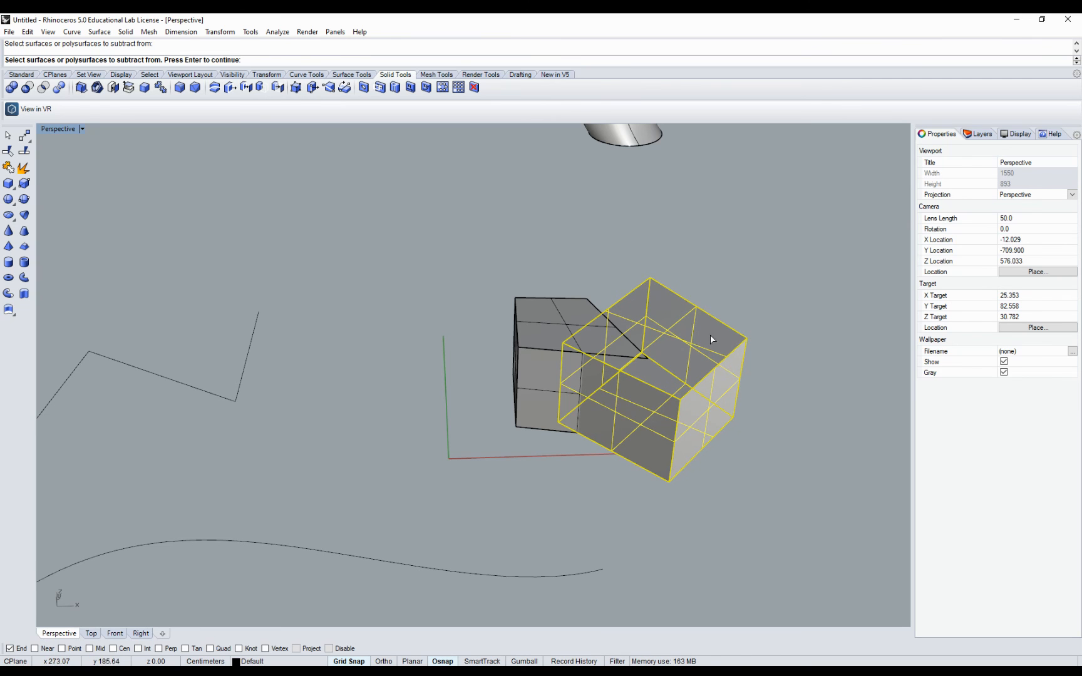
key(Return)
click(589, 304)
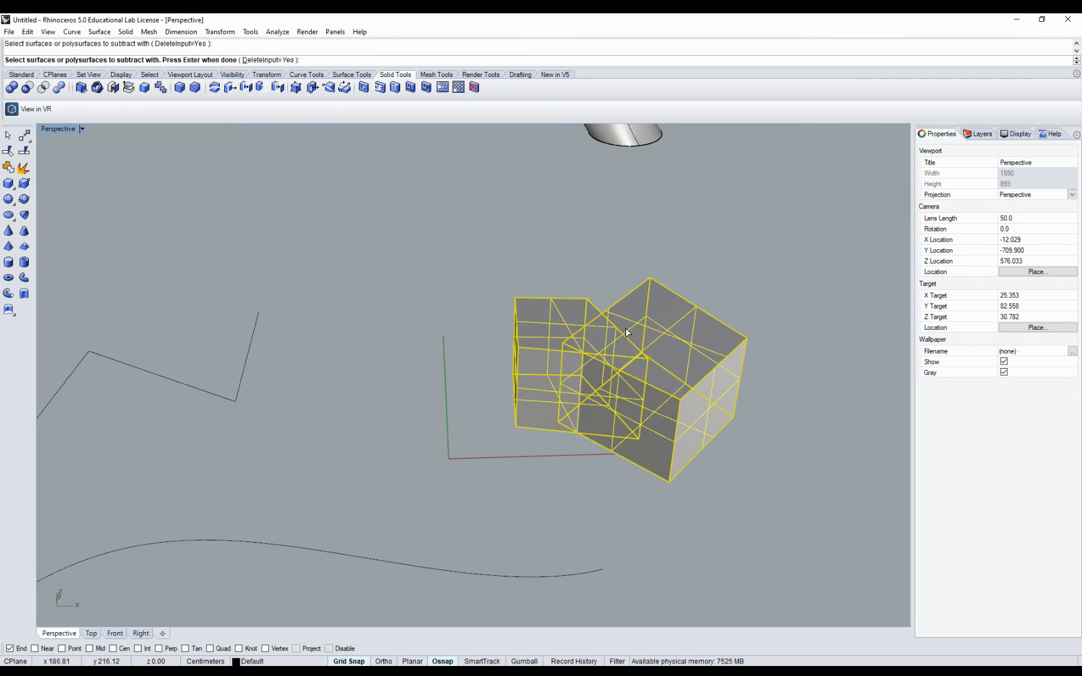
key(Return)
Step: Move the open pipe so that its lower end overlaps the notched box
right_drag(731, 375, 450, 433)
click(657, 402)
click(541, 259)
drag(541, 259, 606, 396)
click(581, 487)
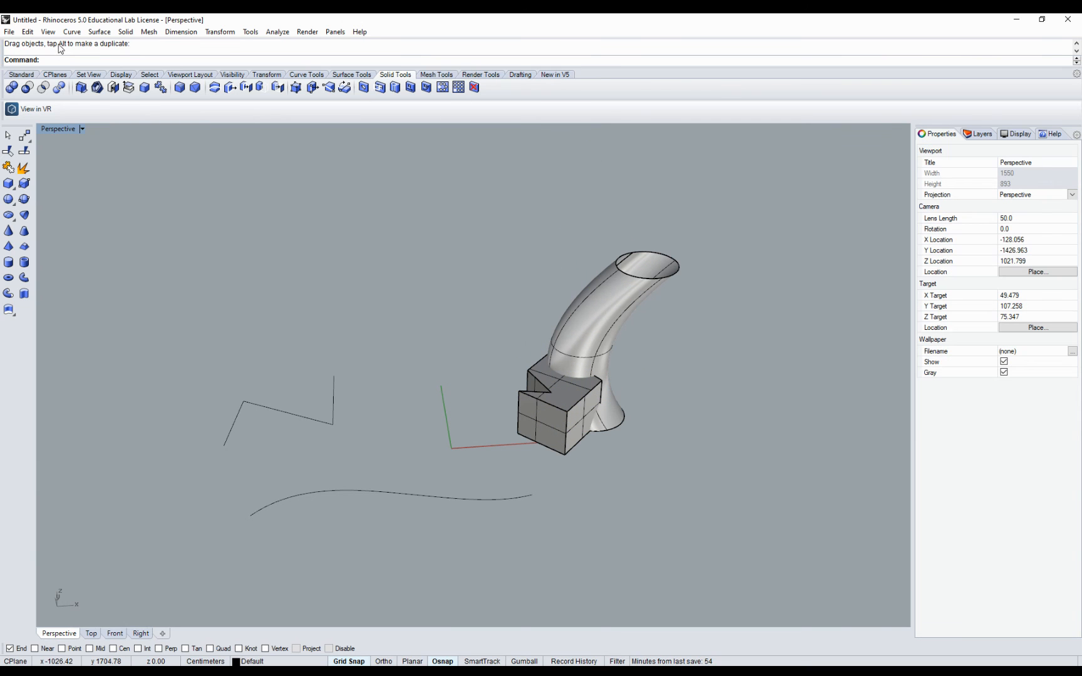
Step: Subtract the open pipe from the notched box with Boolean Difference, deleting the input, and undo the operation
click(28, 91)
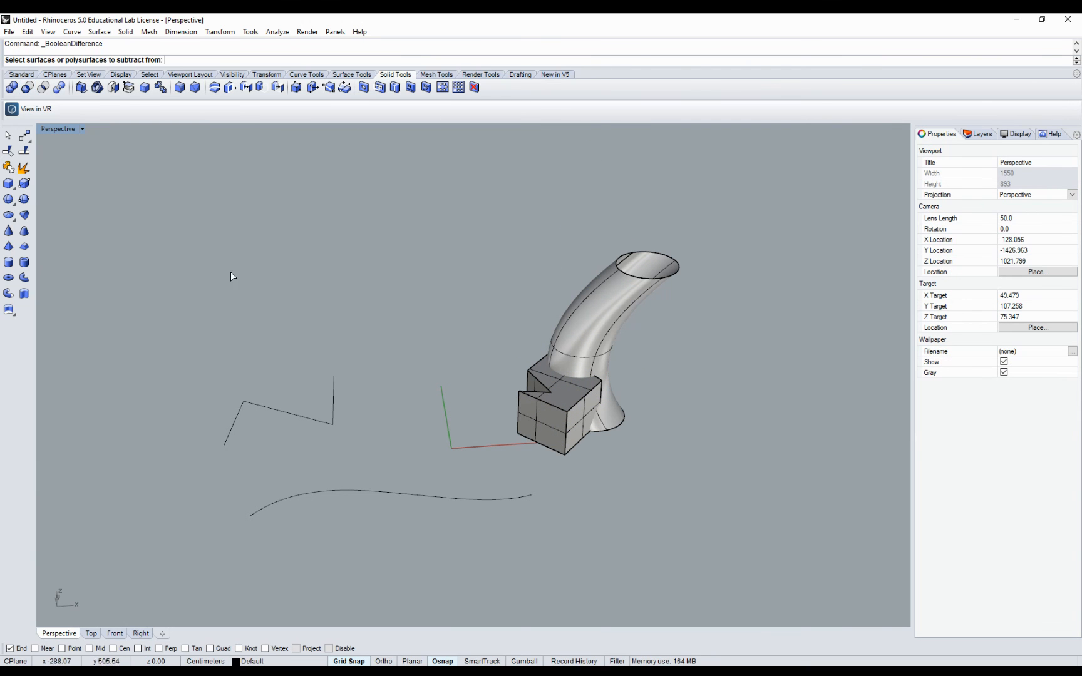
click(562, 421)
key(Return)
click(574, 355)
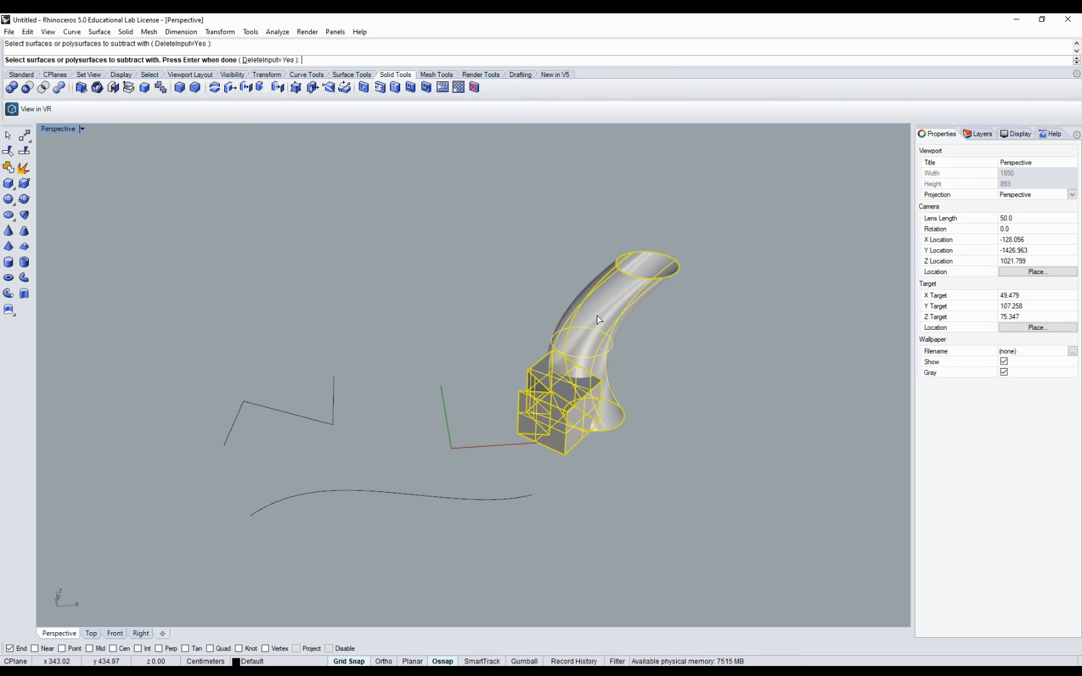
key(Return)
right_drag(632, 356, 530, 502)
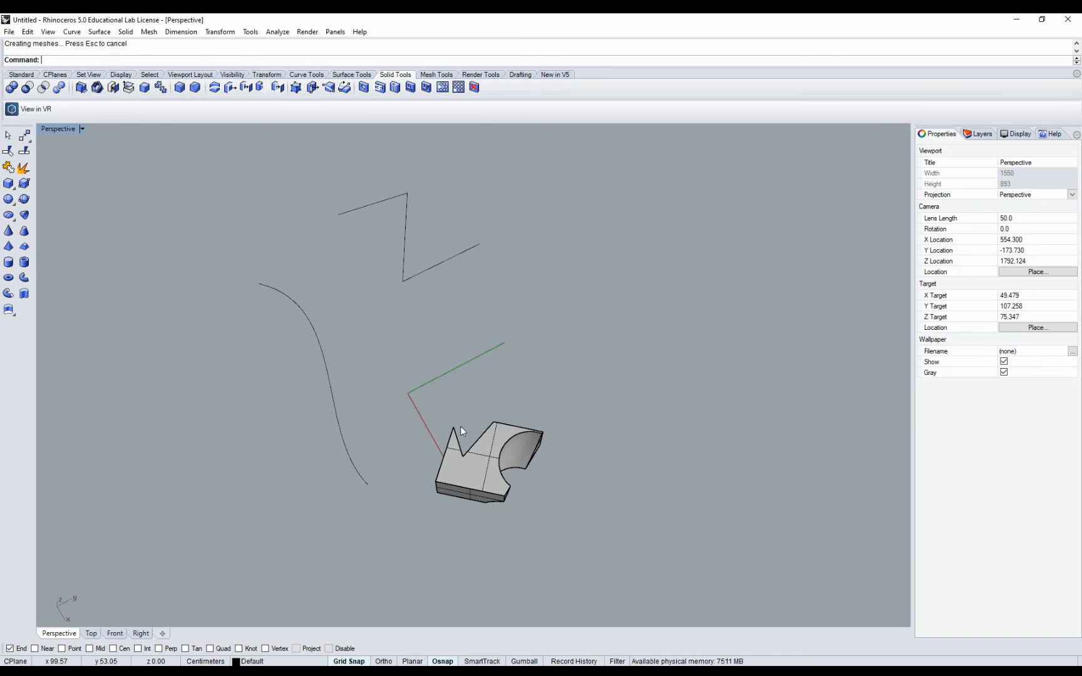
right_drag(461, 429, 502, 451)
key(ctrl+z)
Step: Try to merge the notched box and the open pipe into one object with Boolean Union
click(513, 470)
click(442, 455)
shift+click(582, 410)
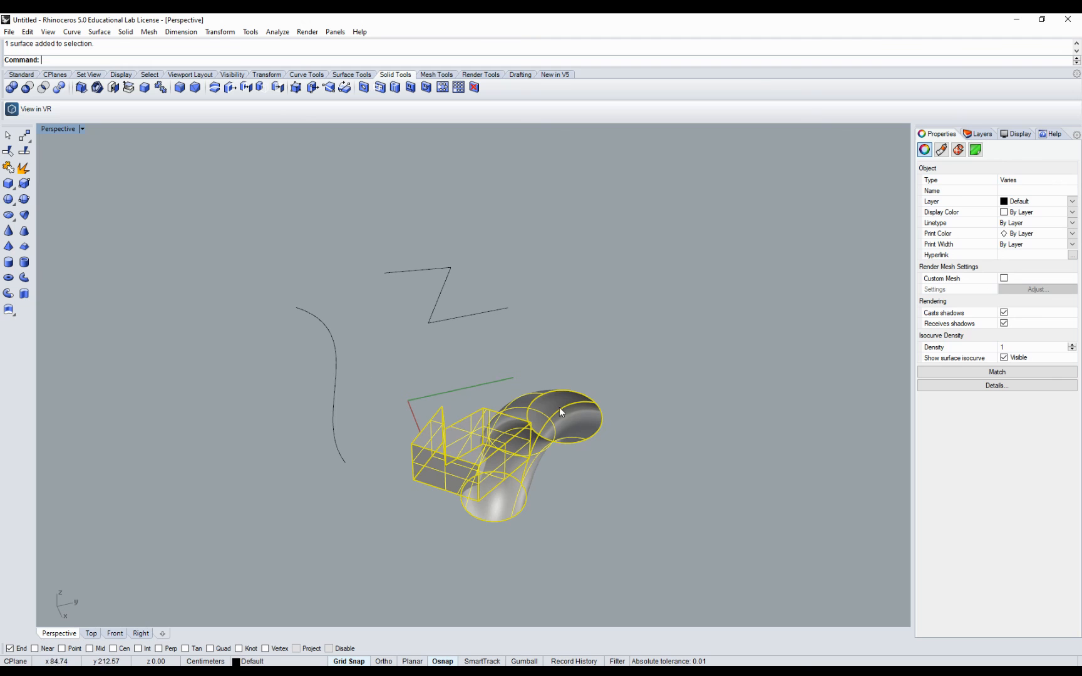
click(12, 87)
Step: Select the notched box and the pipe together and individually to check their object types
click(614, 467)
click(471, 449)
drag(612, 514, 466, 413)
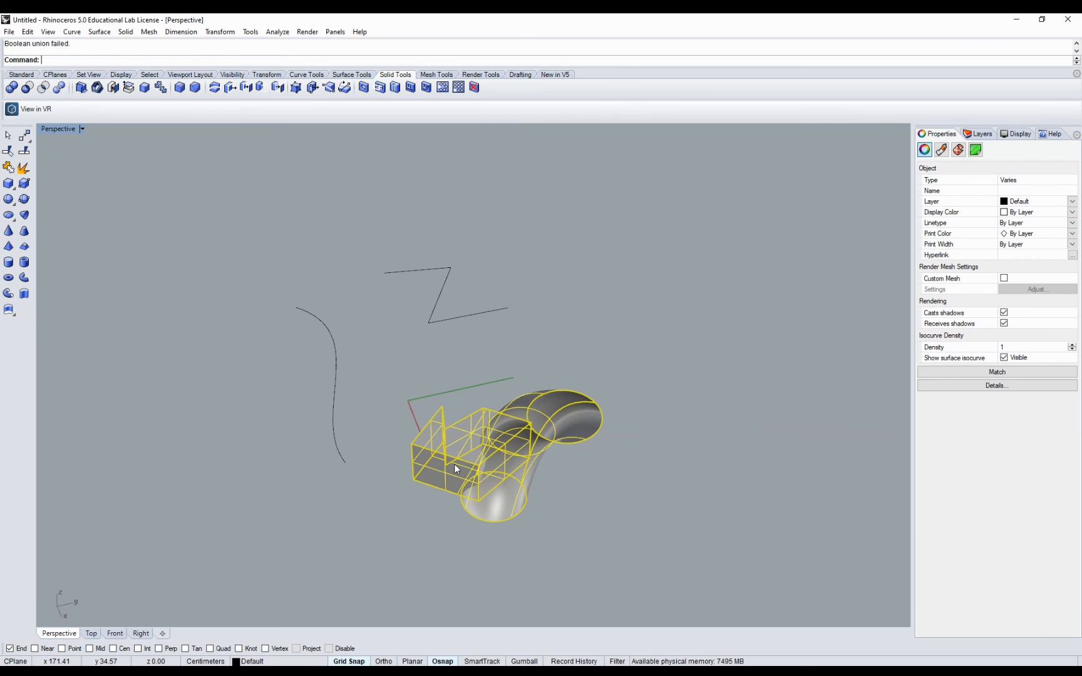
click(546, 536)
click(509, 468)
click(432, 452)
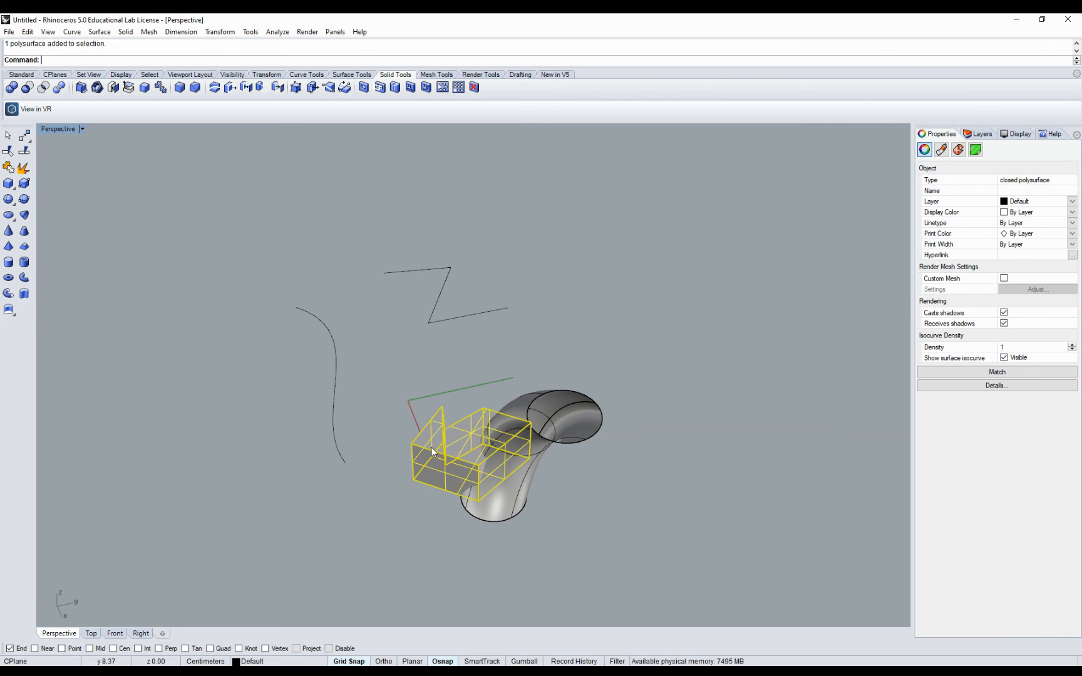
Step: Move the open pipe away from the notched box so that the two objects no longer overlap
click(584, 399)
drag(572, 418, 651, 341)
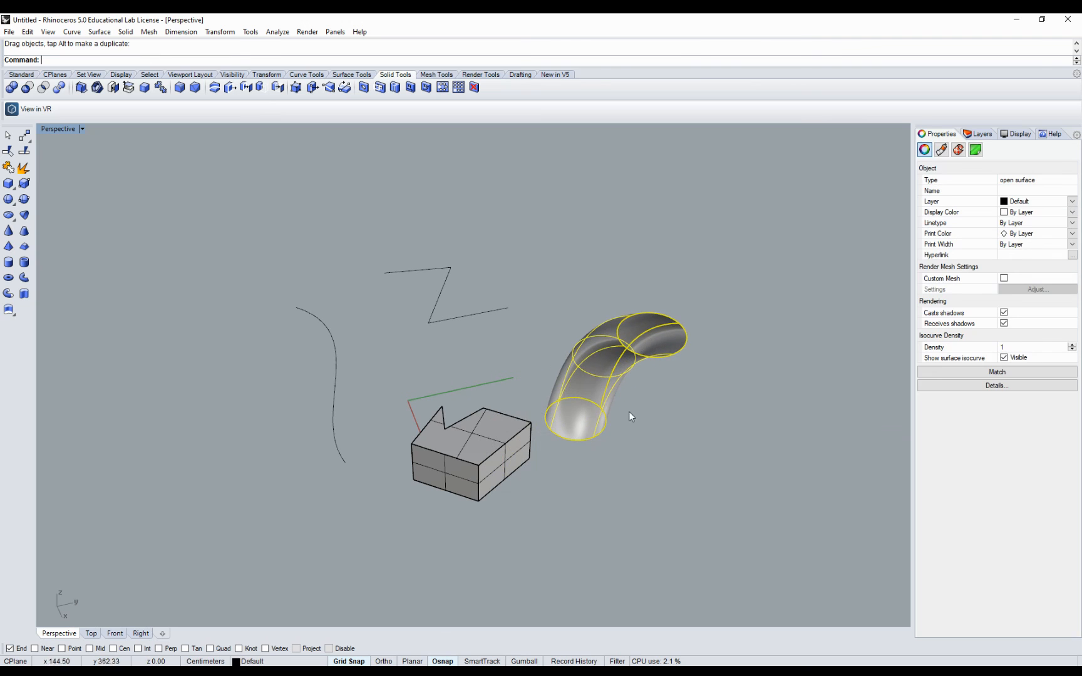
click(682, 468)
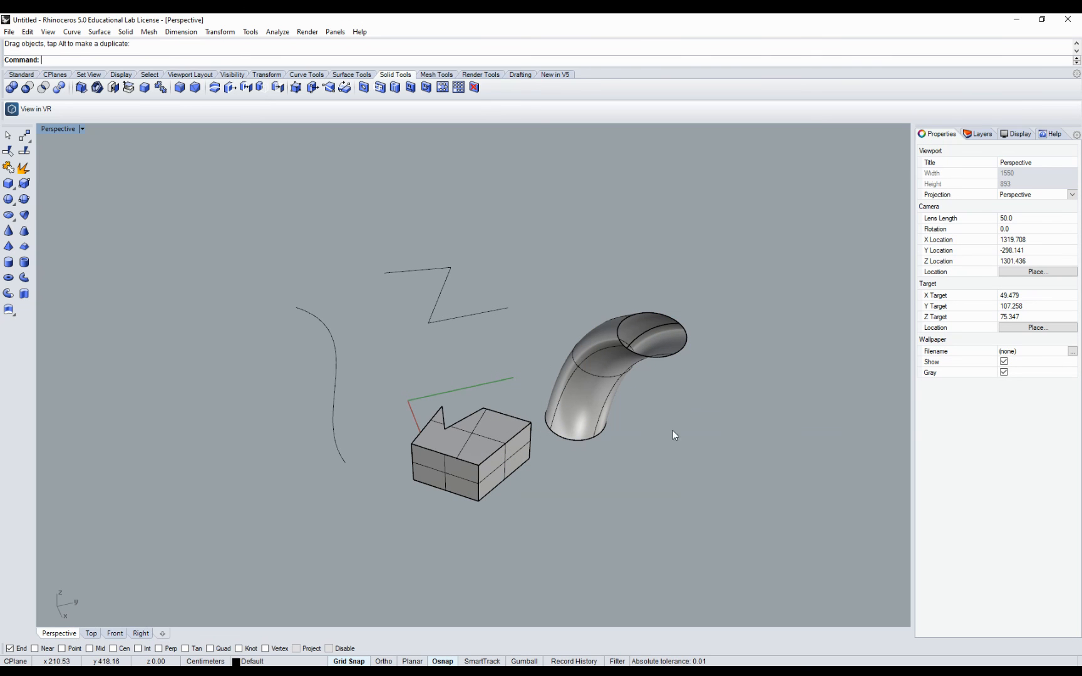
right_drag(489, 443, 679, 447)
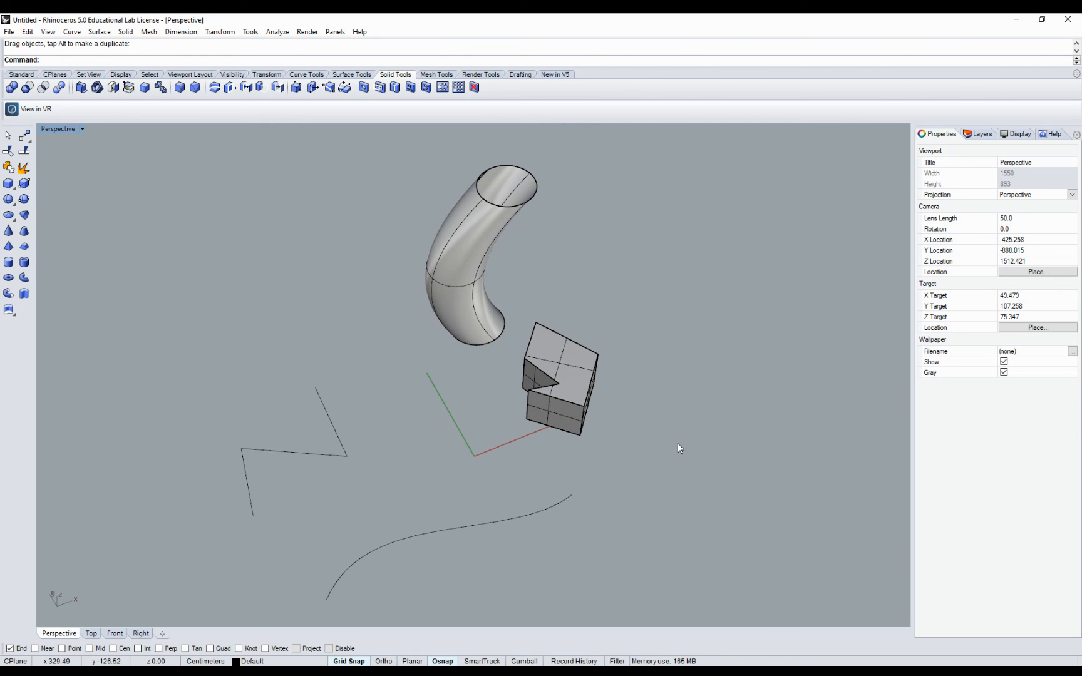